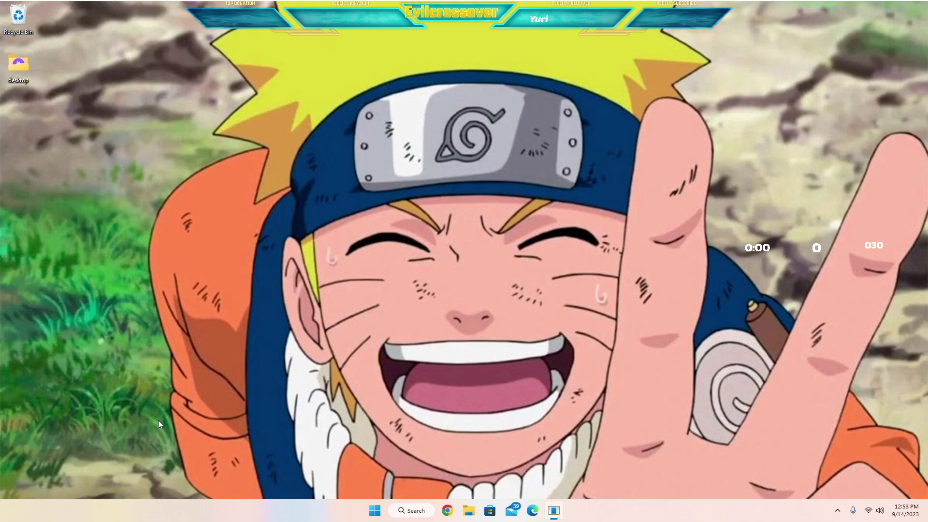
- Launch NVIDIA Control Panel from the desktop's Show more options context menu
right_click(710, 375)
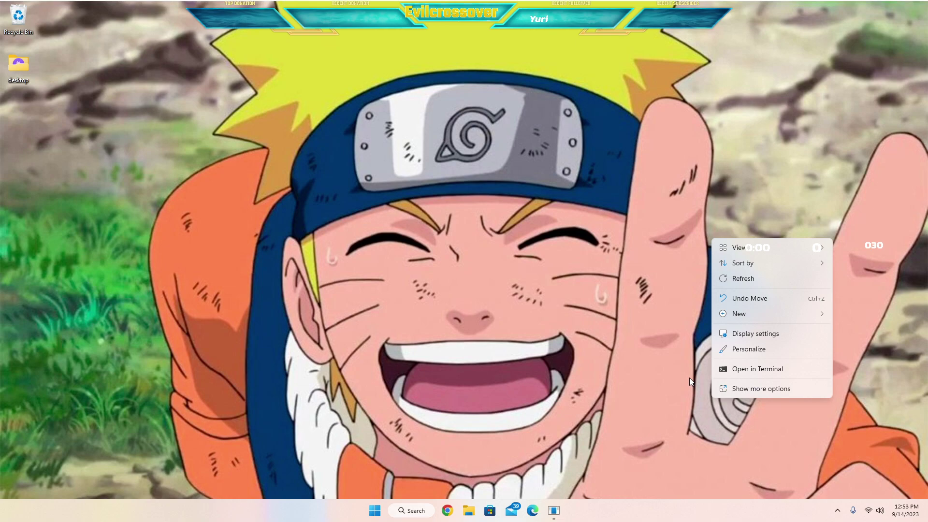
click(761, 389)
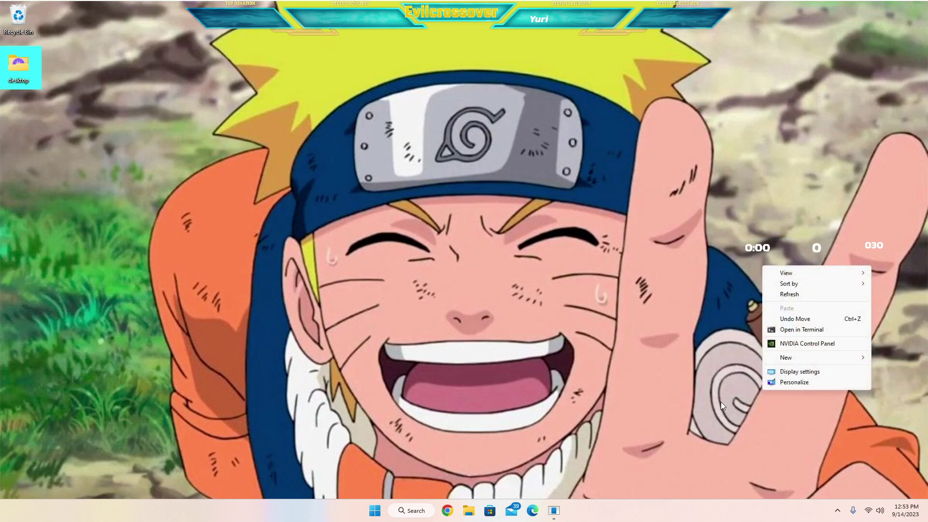
click(820, 348)
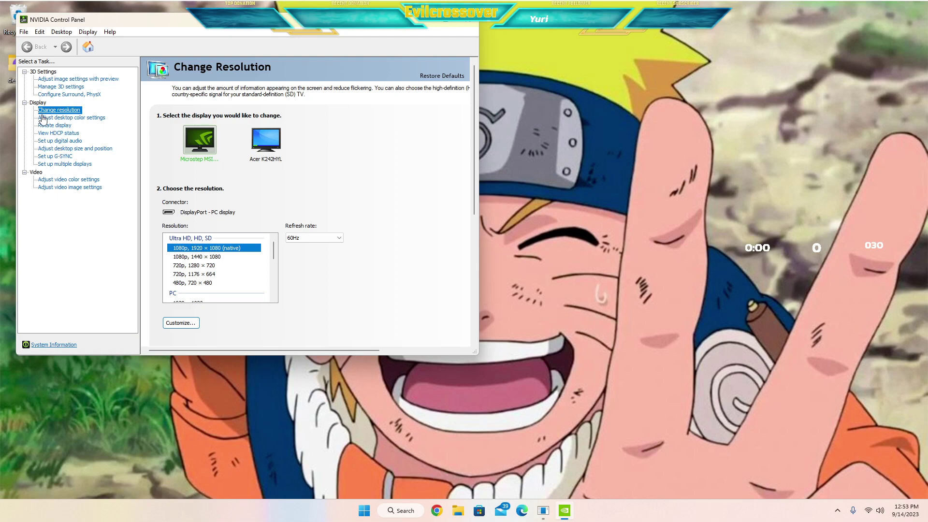
- Maximize the window, browse 3D Settings, Display and Video, then return to Display > Change resolution
click(446, 20)
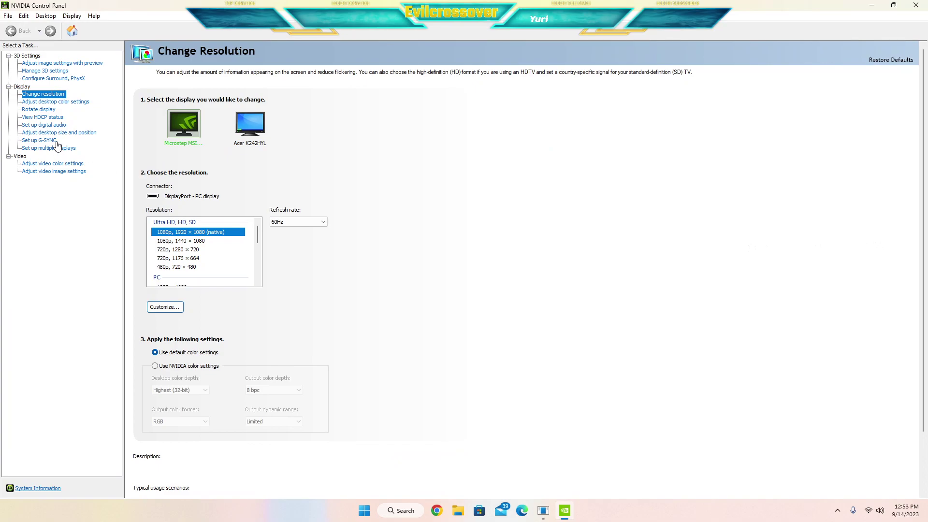
click(29, 57)
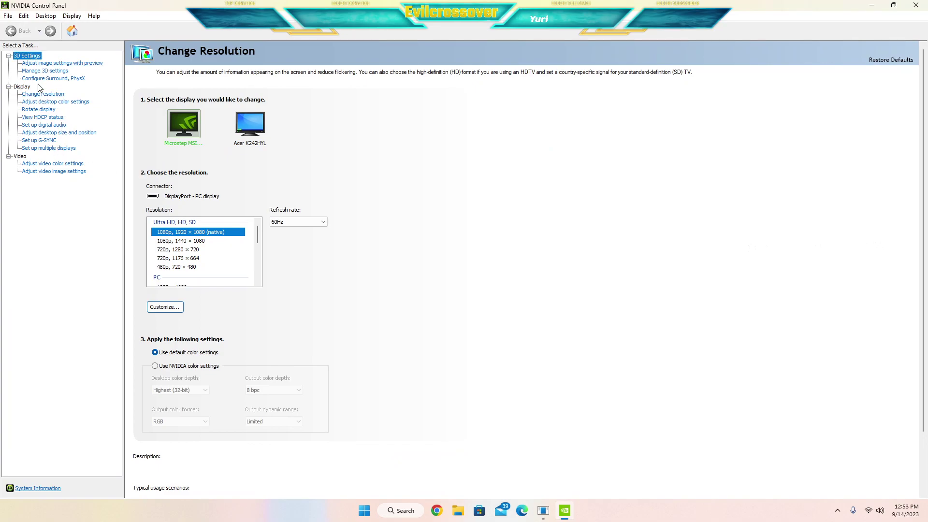
click(23, 88)
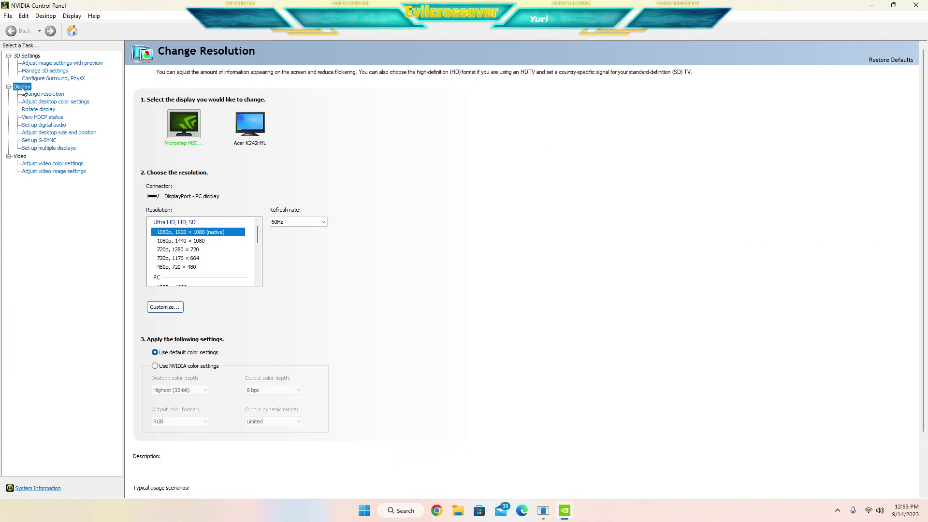
click(23, 156)
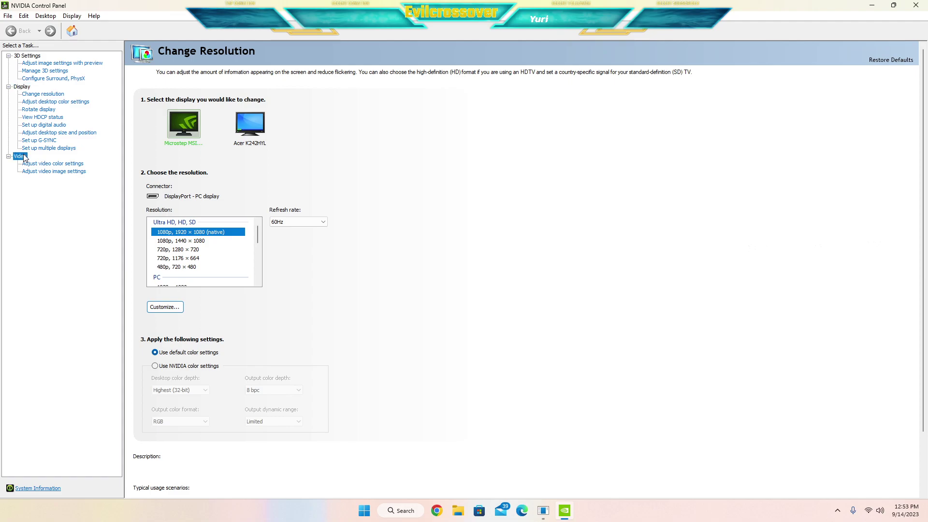
click(26, 87)
click(48, 94)
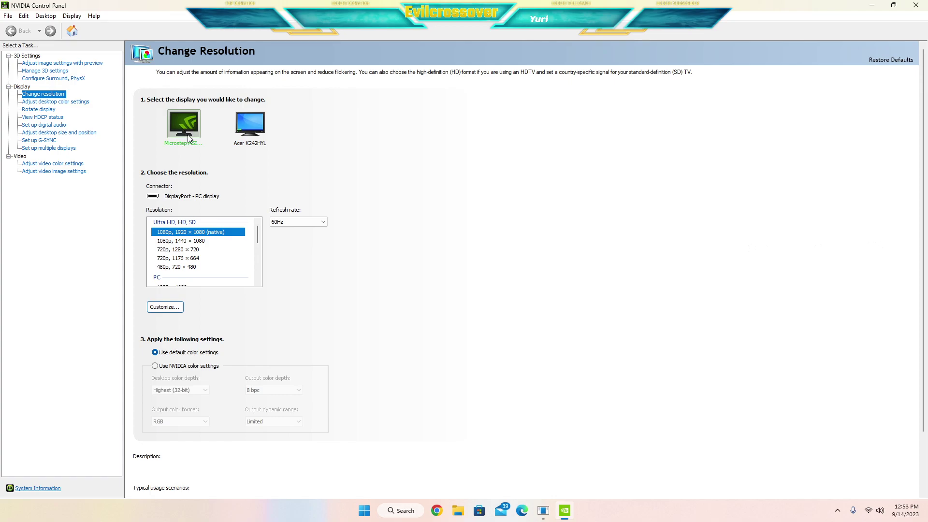
- Select the Acer K242HYL display and review its resolution list
click(261, 125)
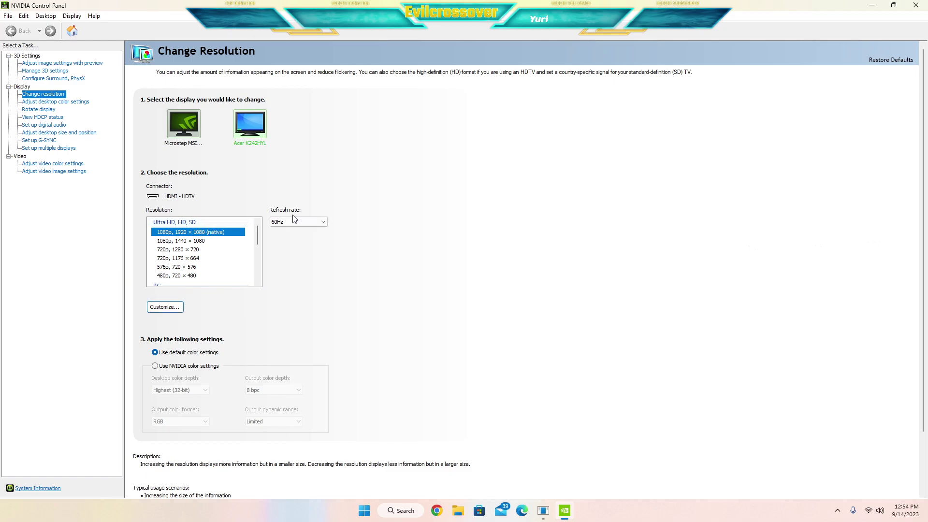
scroll(224, 272, down, 1)
scroll(224, 272, down, 1)
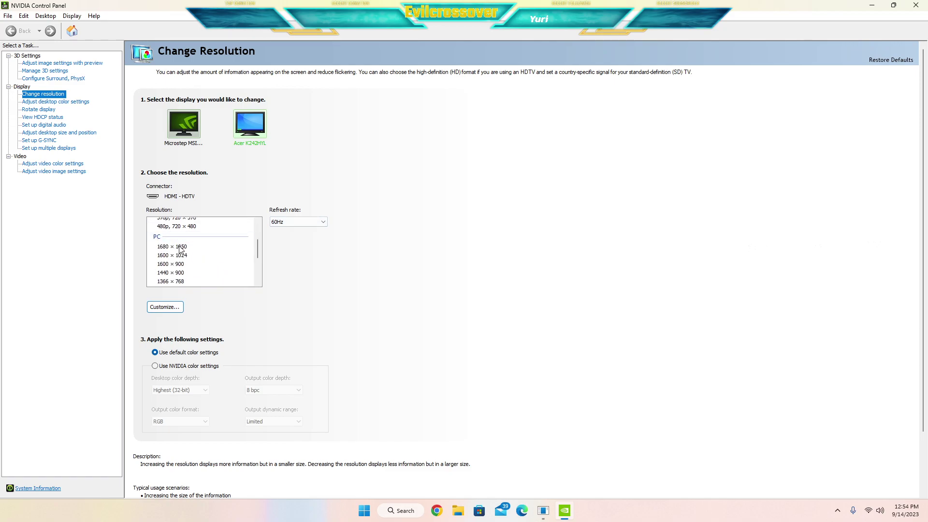
scroll(180, 249, up, 2)
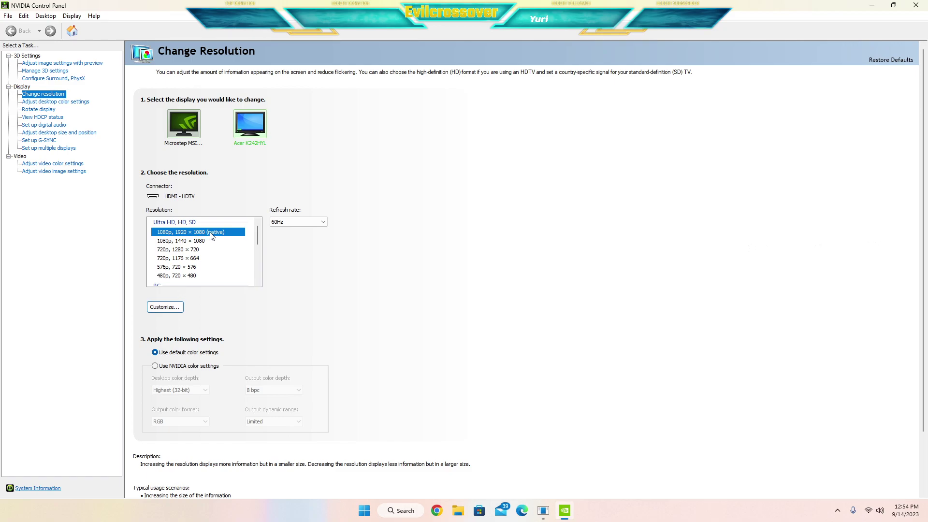
scroll(217, 250, down, 1)
scroll(216, 249, up, 1)
scroll(229, 237, down, 1)
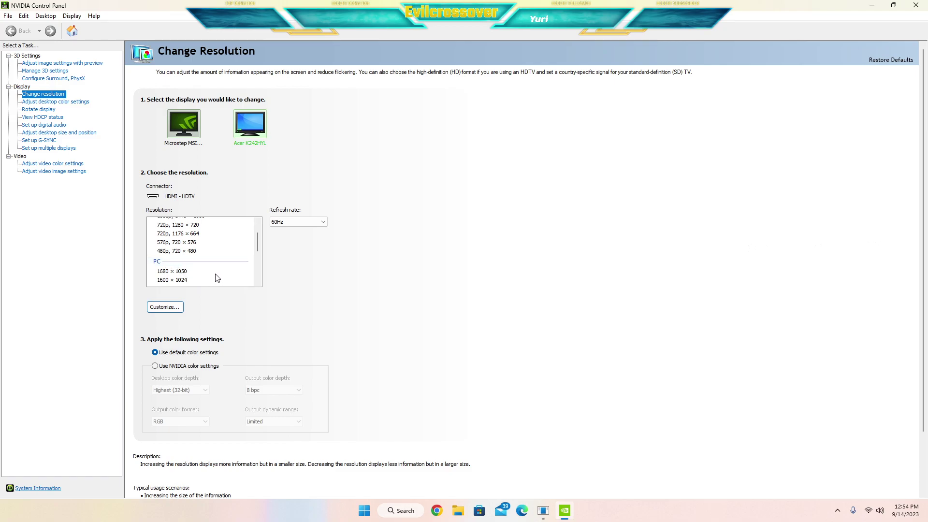
scroll(219, 279, up, 2)
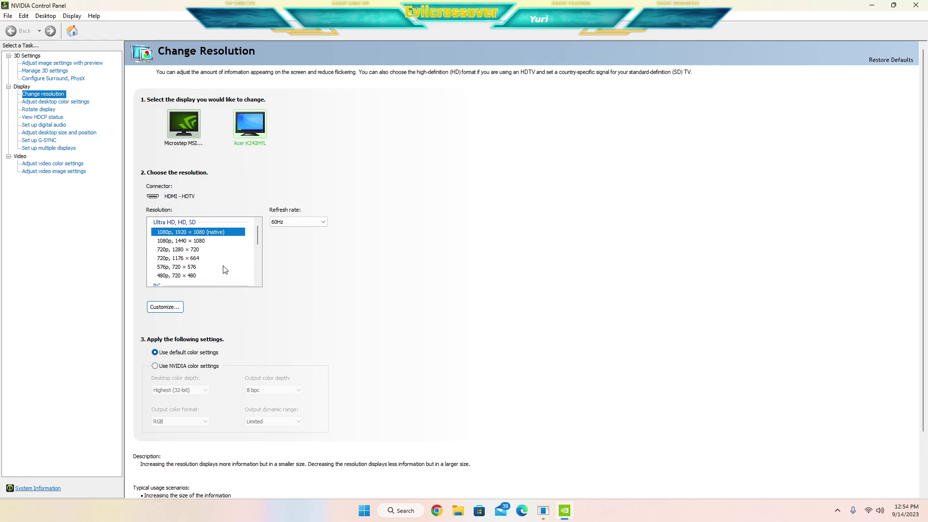
- Set the Acer's refresh rate to 60Hz at 1080p native, then apply and keep it
click(306, 222)
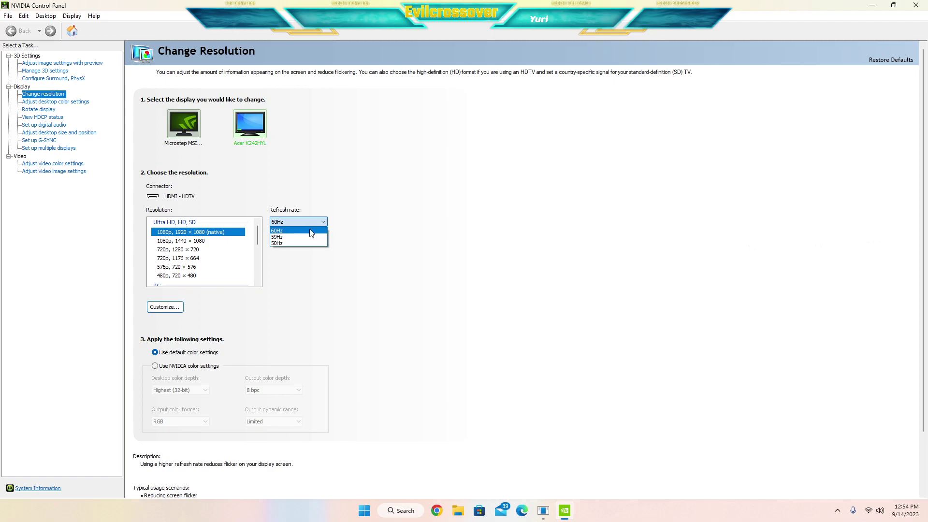
click(283, 231)
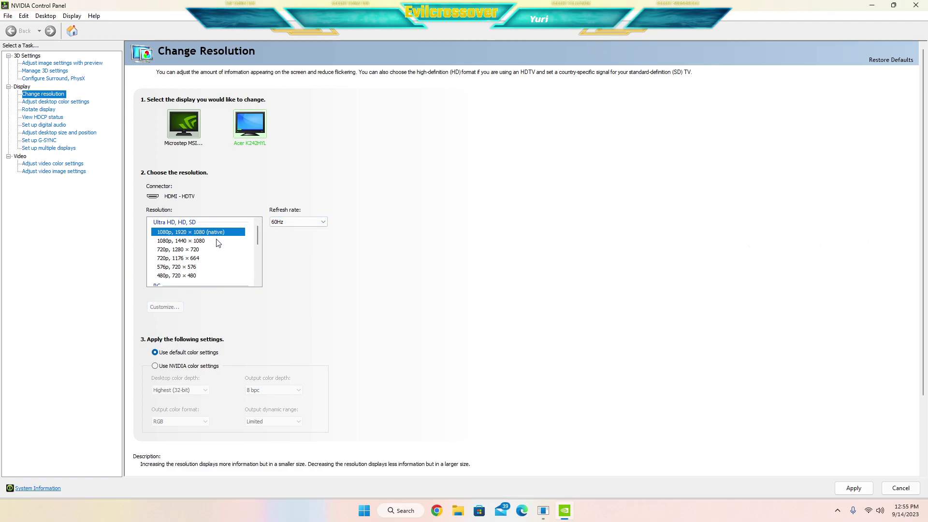
click(852, 487)
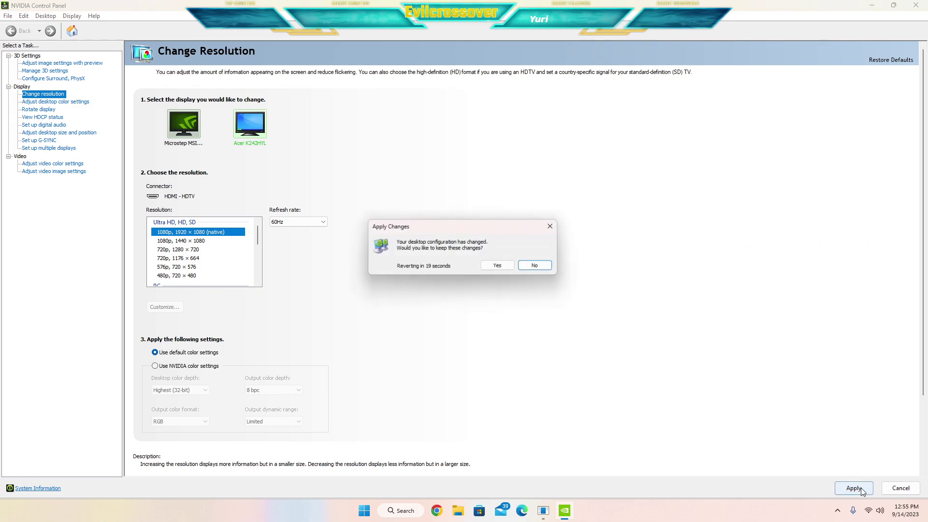
click(495, 269)
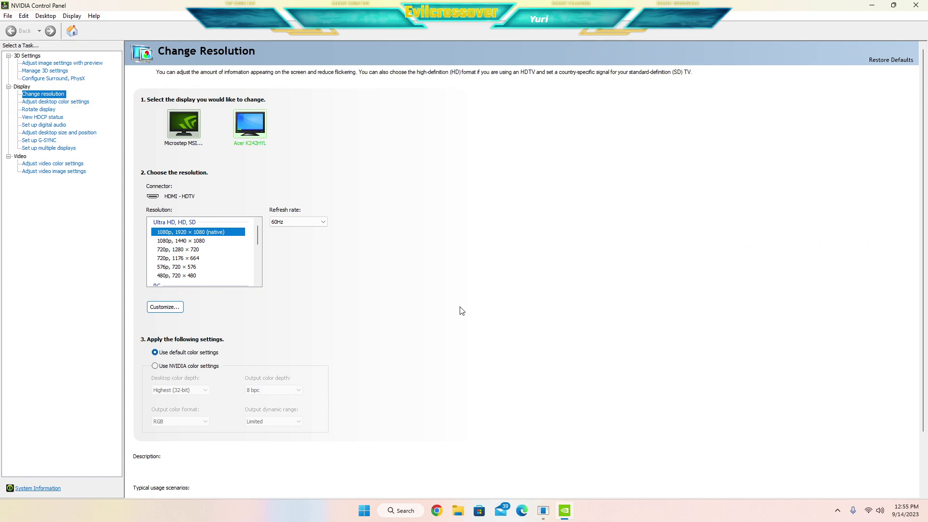
- Select the Microstep MSI display, reselect native 1080p, and list its refresh rates
click(188, 132)
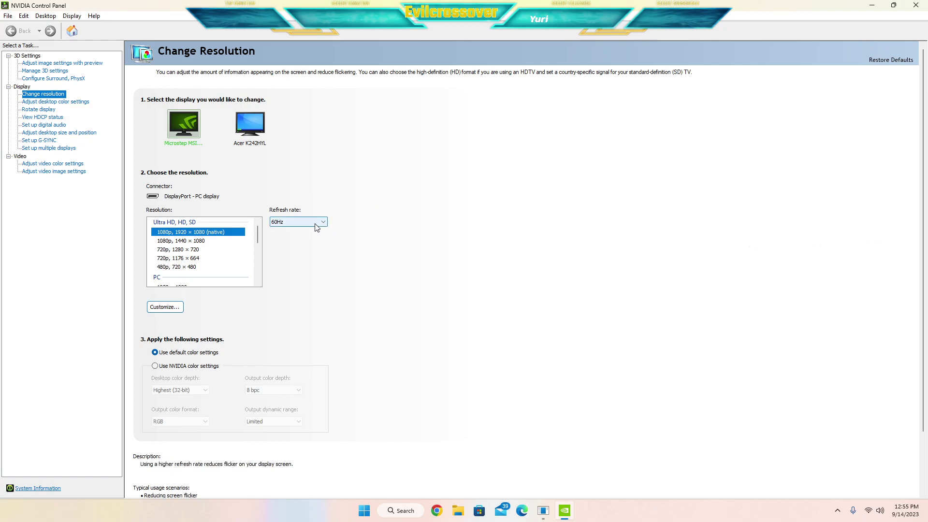
scroll(202, 261, down, 1)
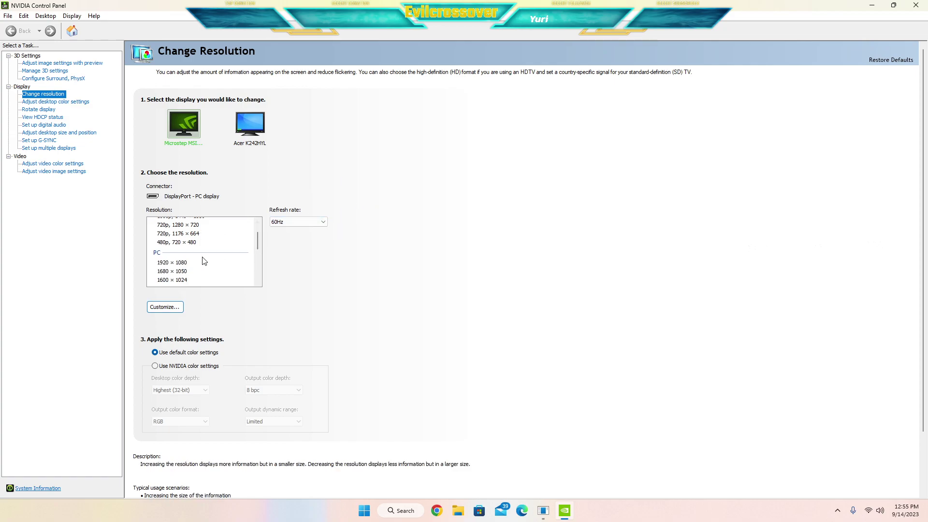
scroll(206, 261, up, 1)
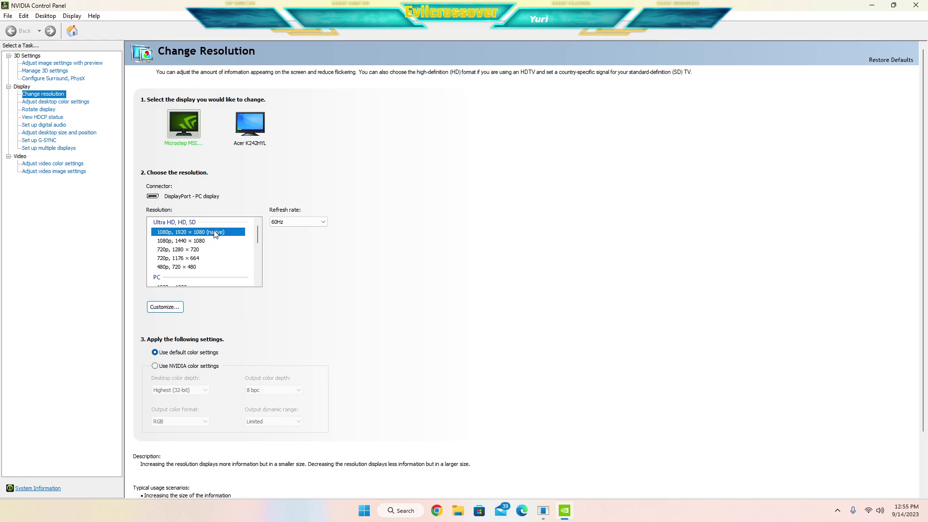
scroll(225, 258, down, 1)
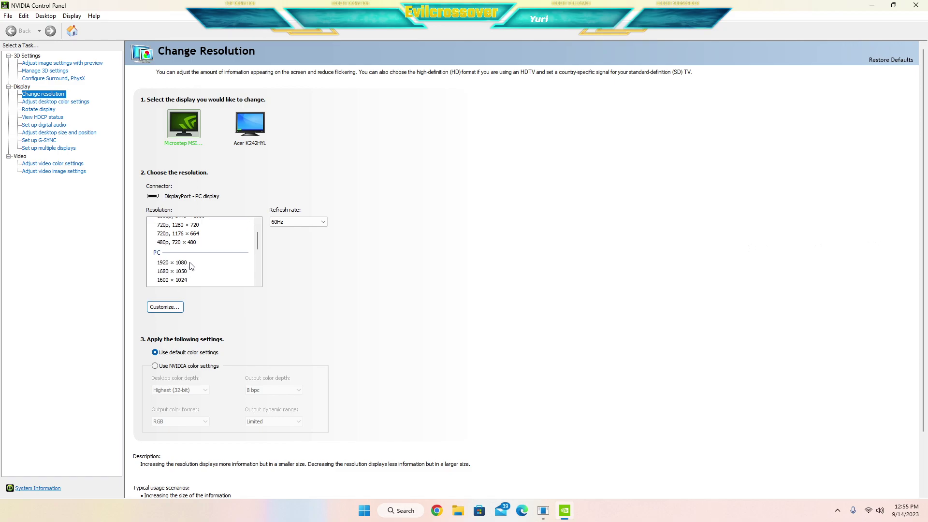
scroll(198, 264, up, 1)
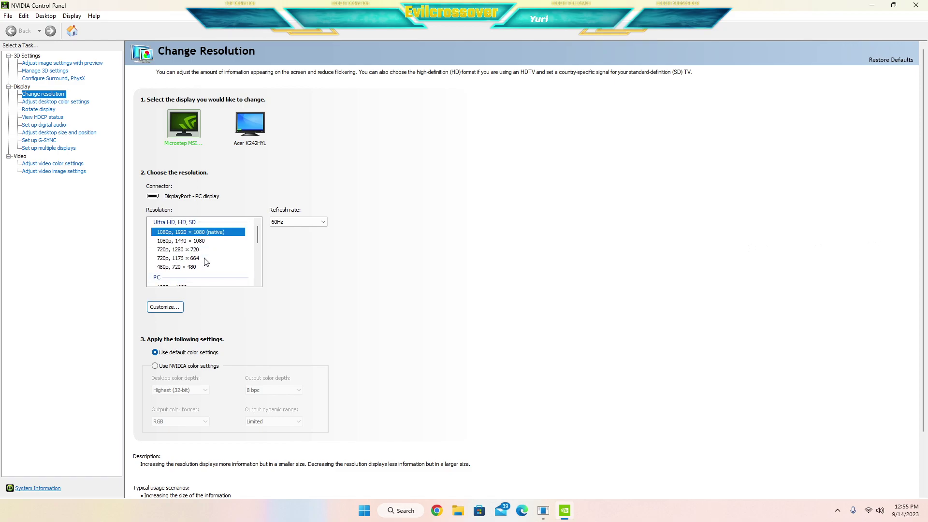
scroll(213, 263, down, 1)
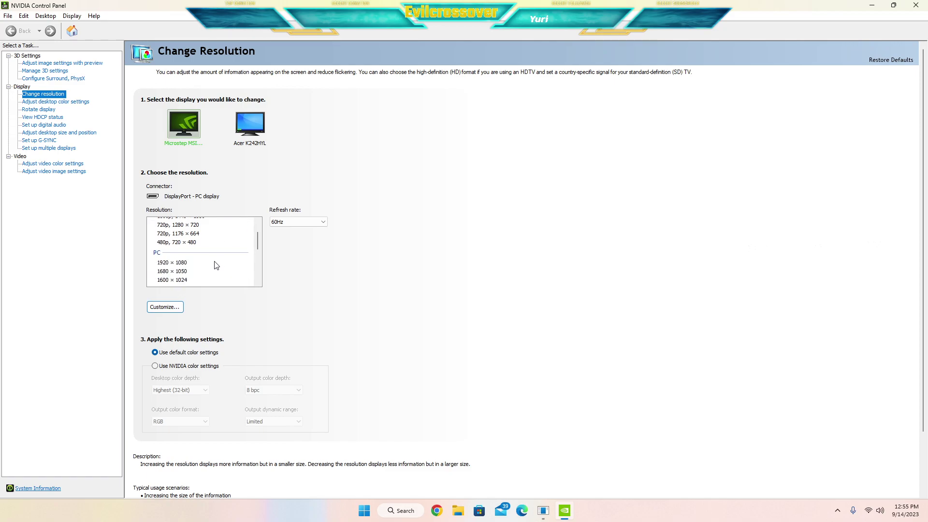
scroll(216, 265, up, 1)
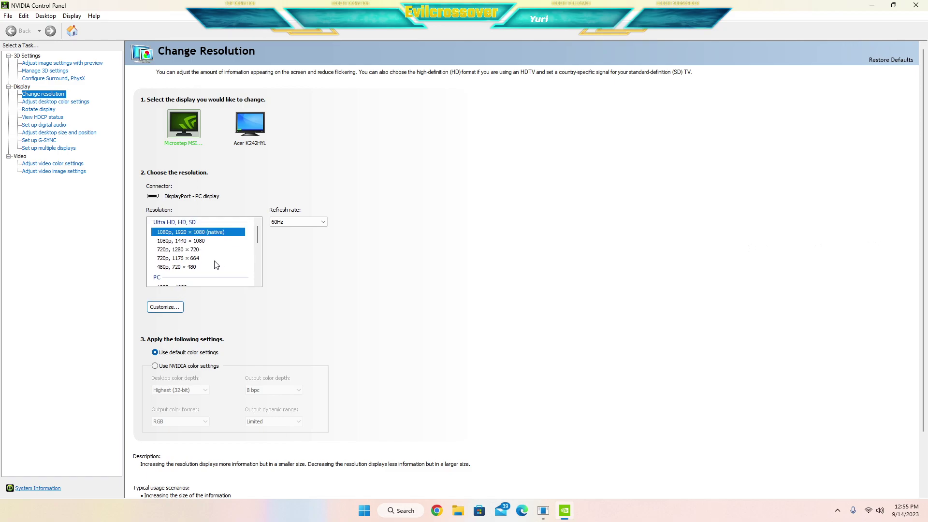
click(206, 236)
click(295, 222)
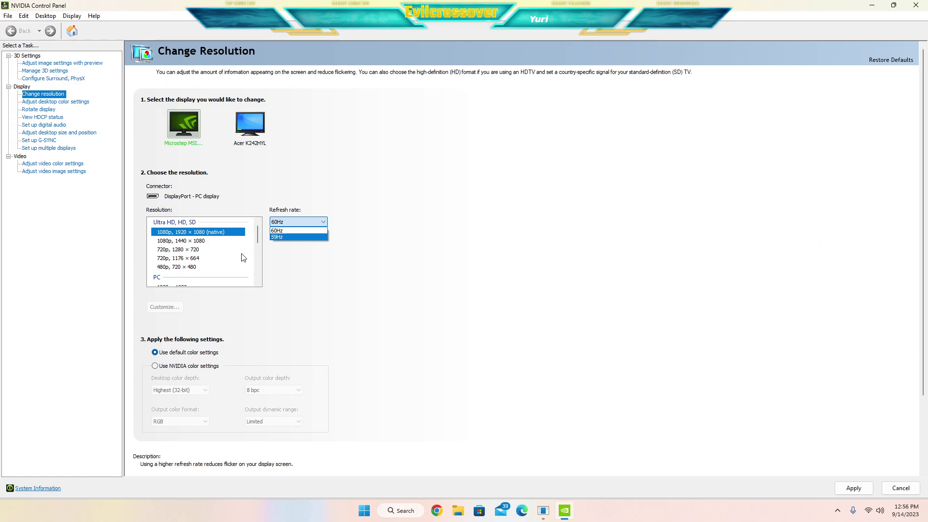
- Choose the PC 1920 × 1080 resolution for the MSI monitor with a 144Hz refresh rate
scroll(216, 264, down, 1)
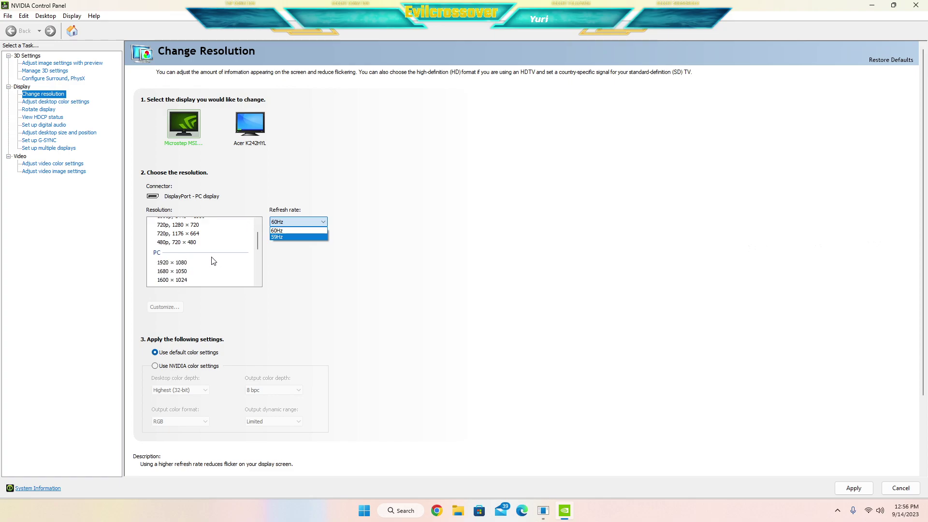
click(166, 265)
click(167, 265)
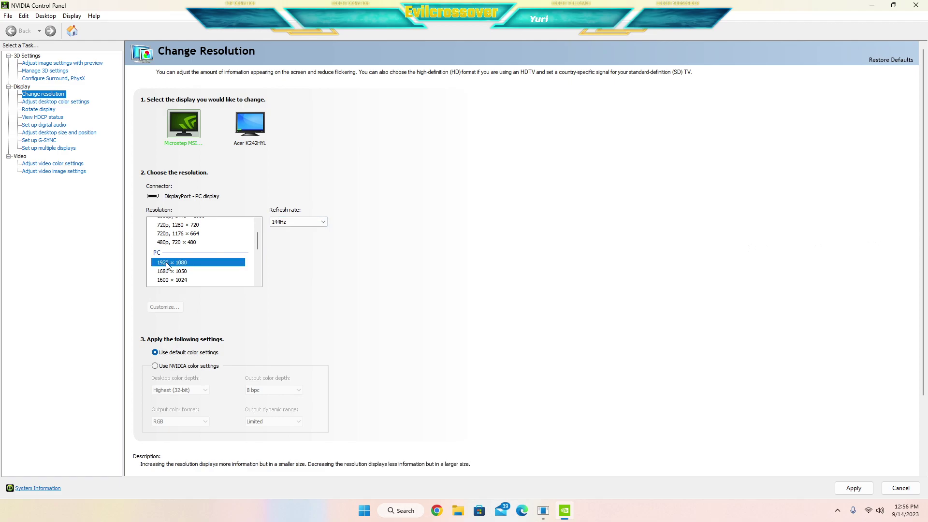
click(305, 222)
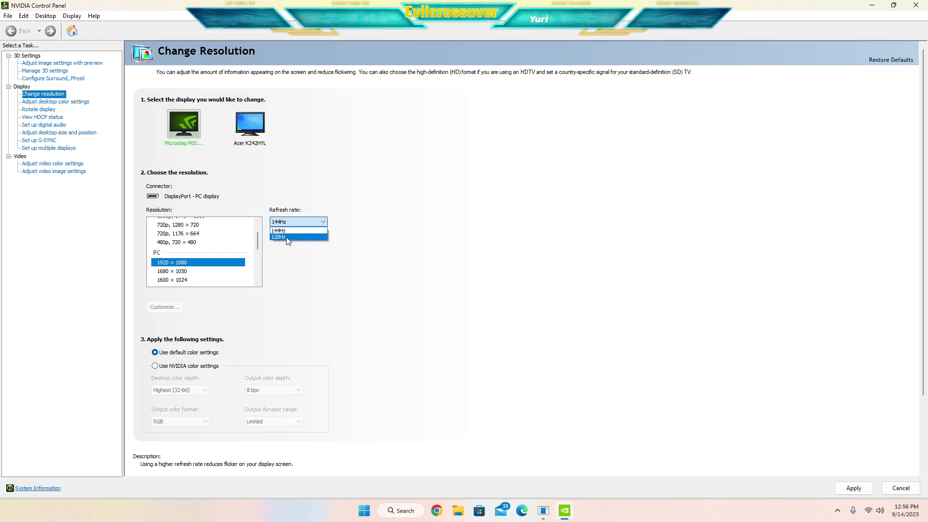
click(288, 237)
click(302, 221)
click(279, 231)
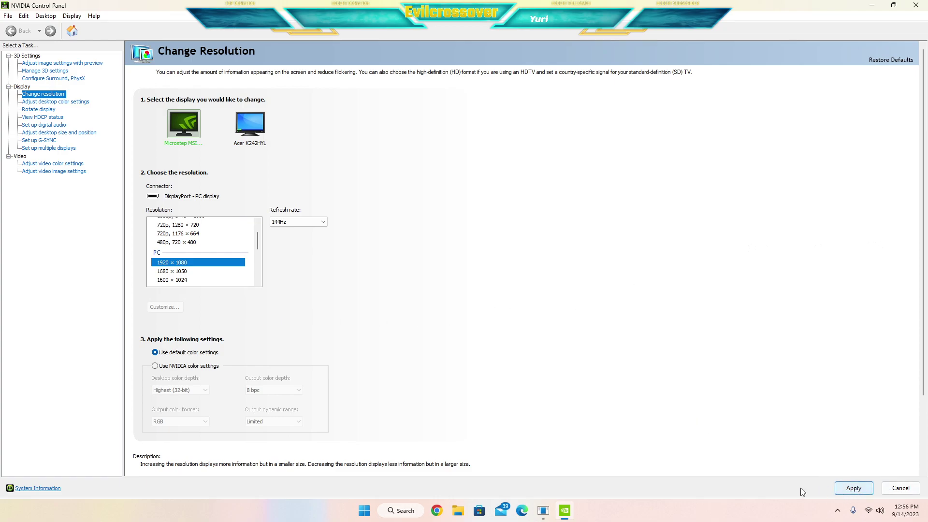
- Apply the MSI display's 1920 × 1080 at 144Hz mode and confirm keeping it
click(858, 490)
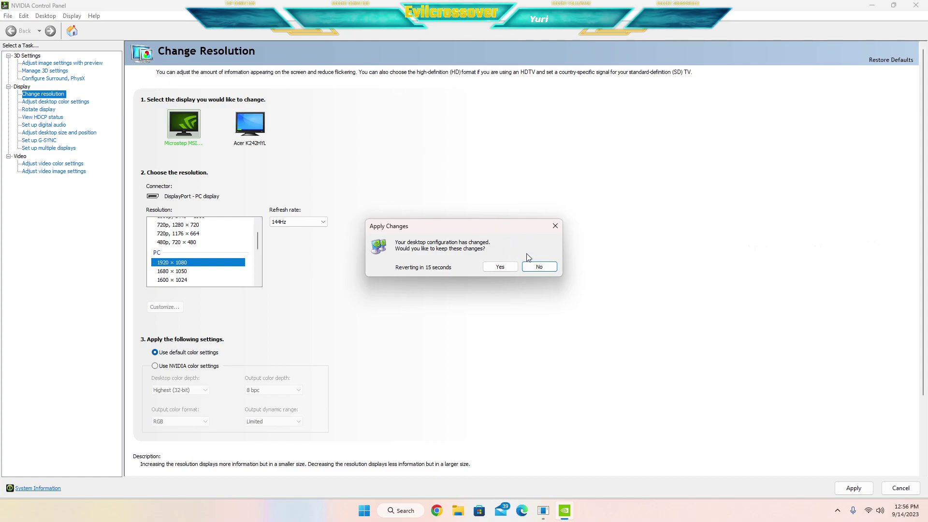
click(500, 267)
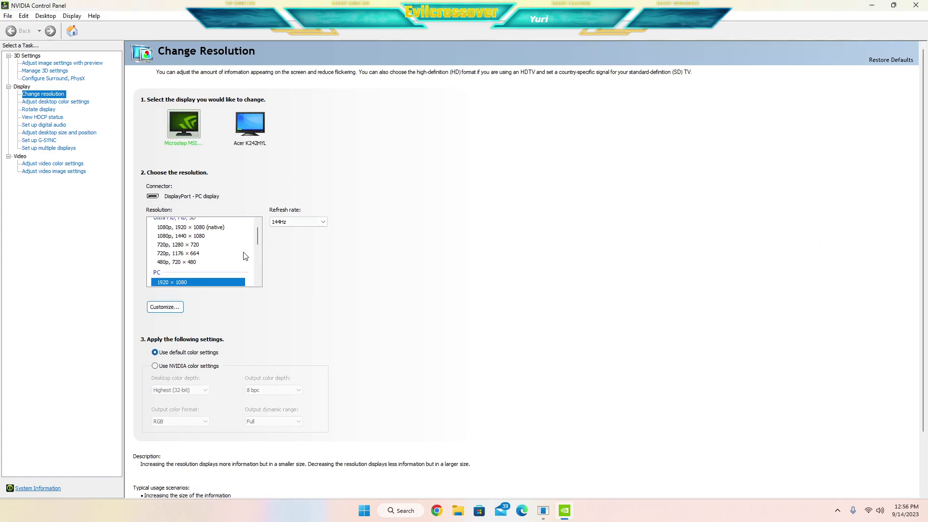
scroll(256, 255, up, 1)
scroll(249, 253, down, 3)
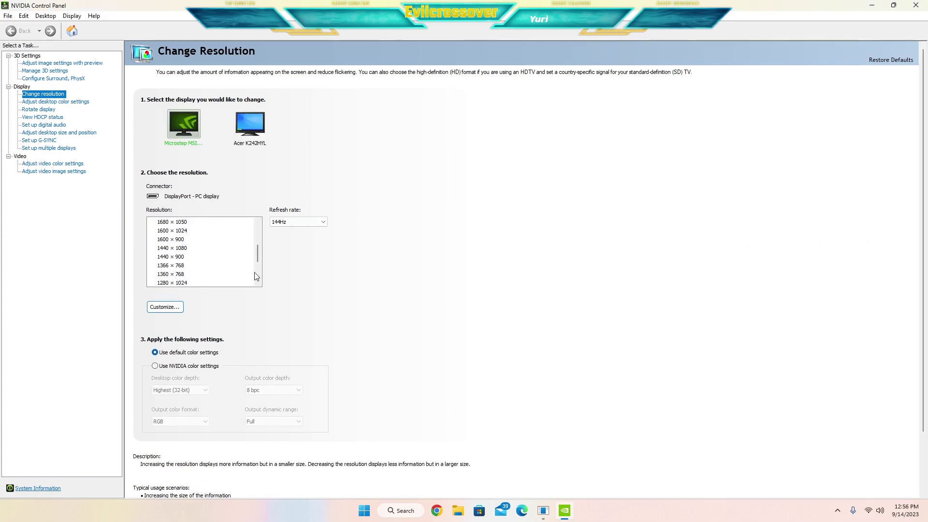
scroll(174, 247, up, 3)
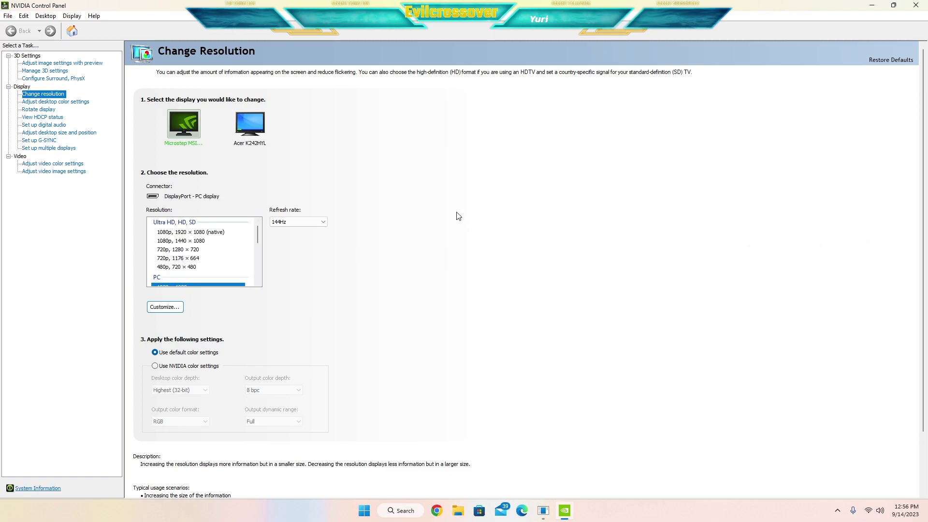